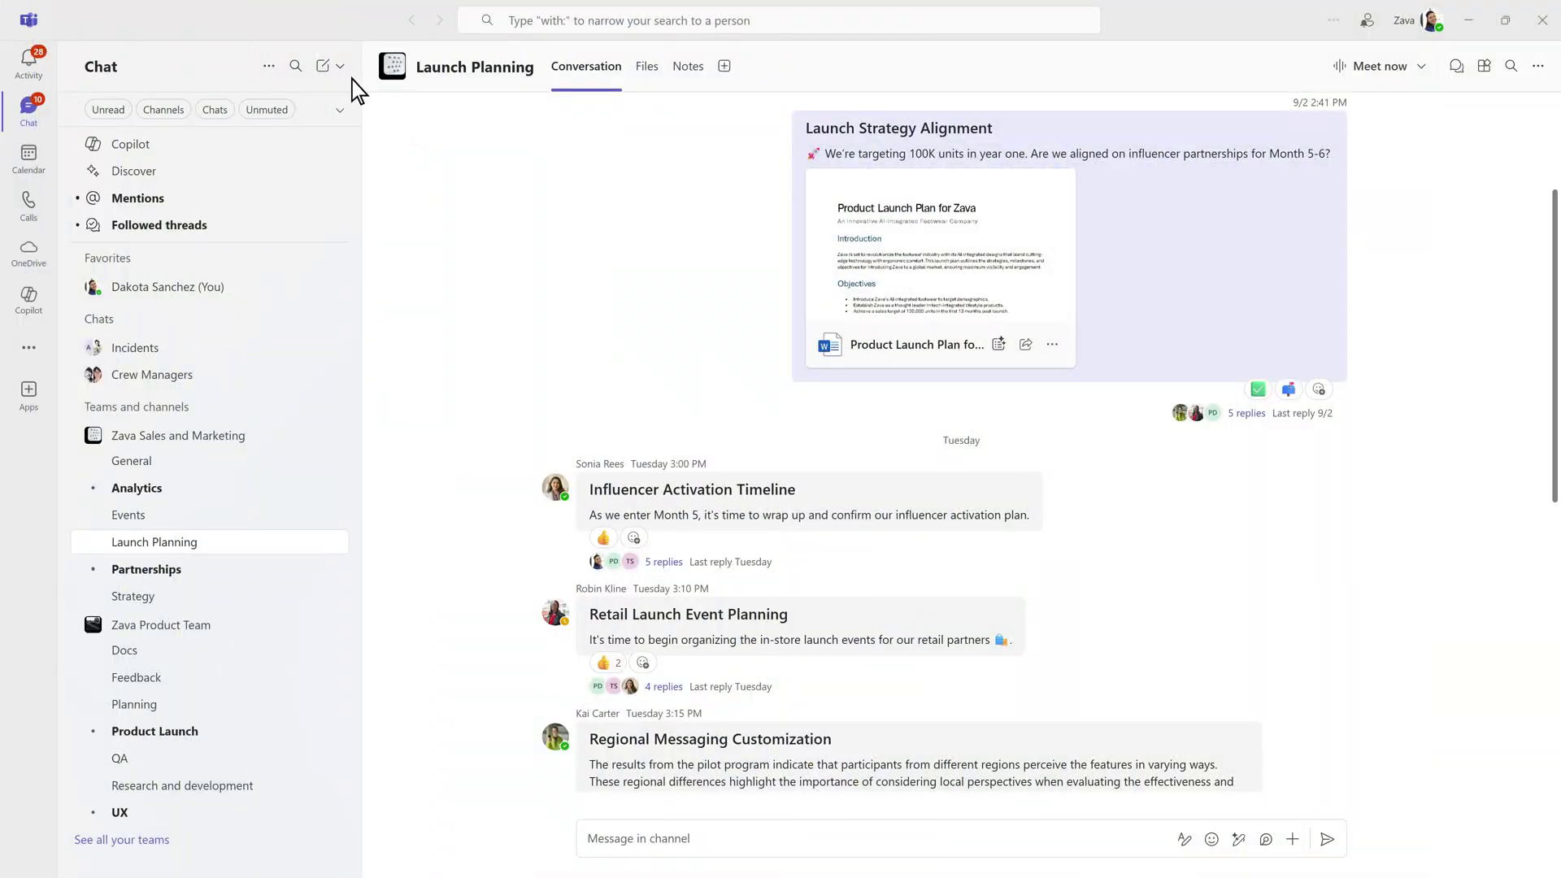
# - Start a new channel in Zava Sales and Marketing and set its type to Shared
pyautogui.click(340, 69)
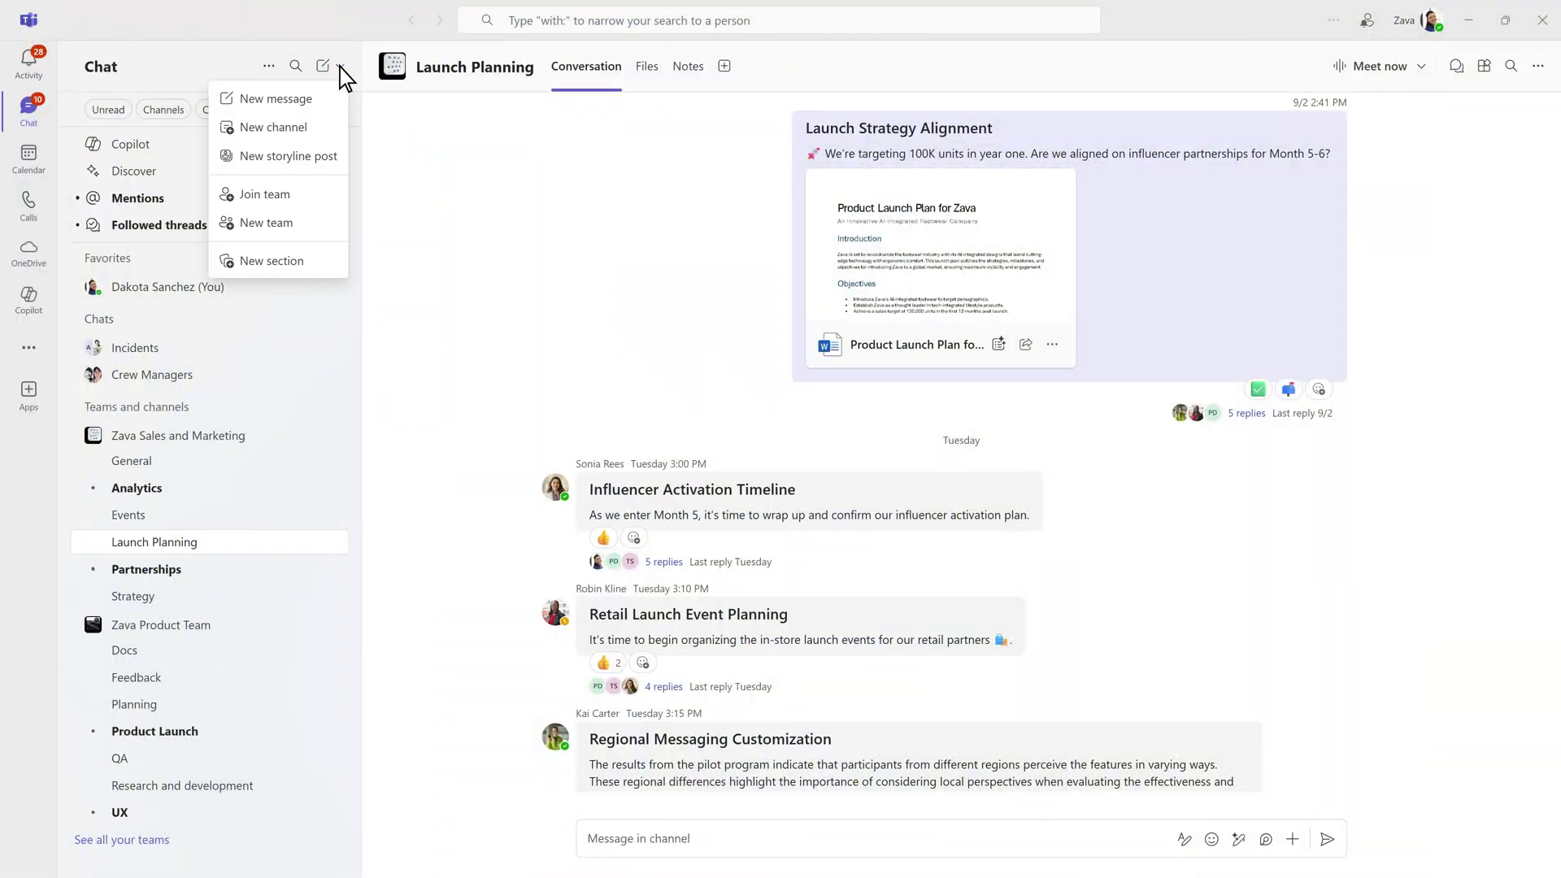
pyautogui.click(311, 127)
pyautogui.write('Zava Launch Moments')
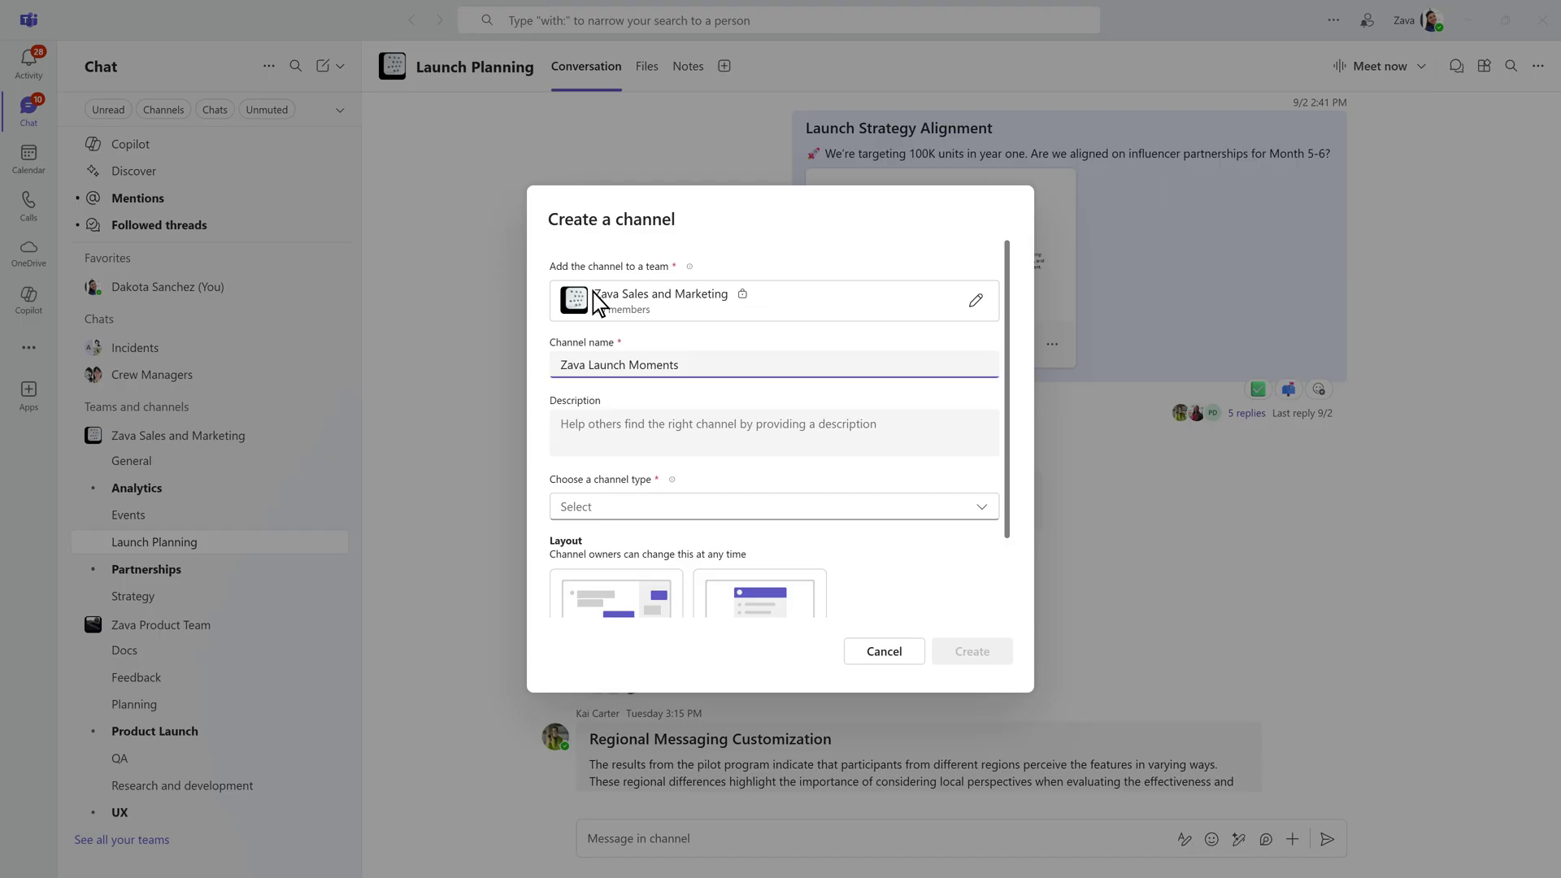
pyautogui.click(983, 513)
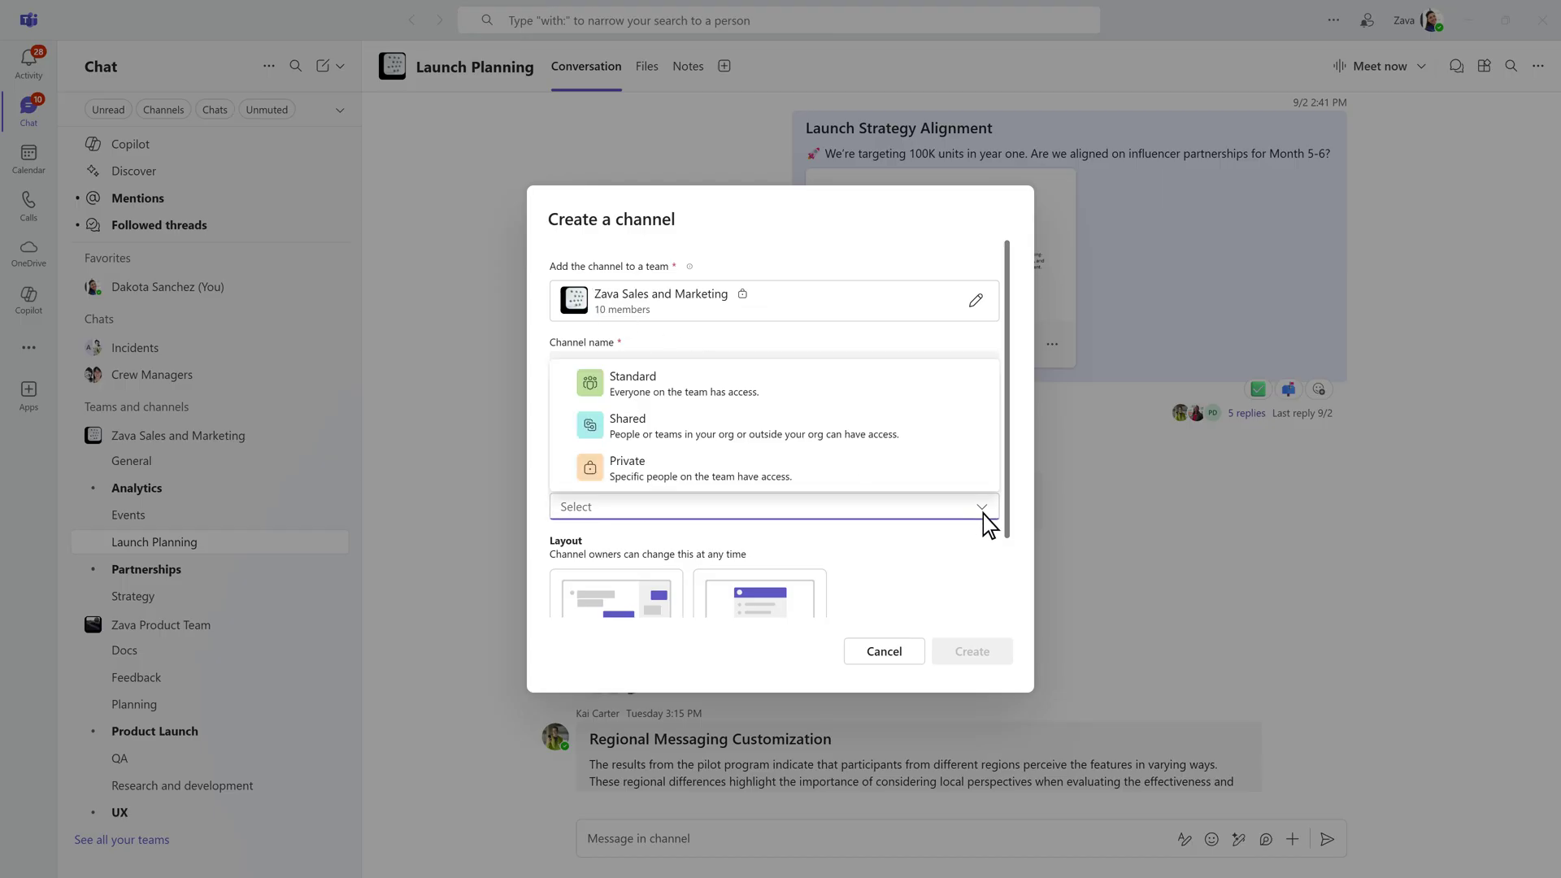
pyautogui.click(905, 435)
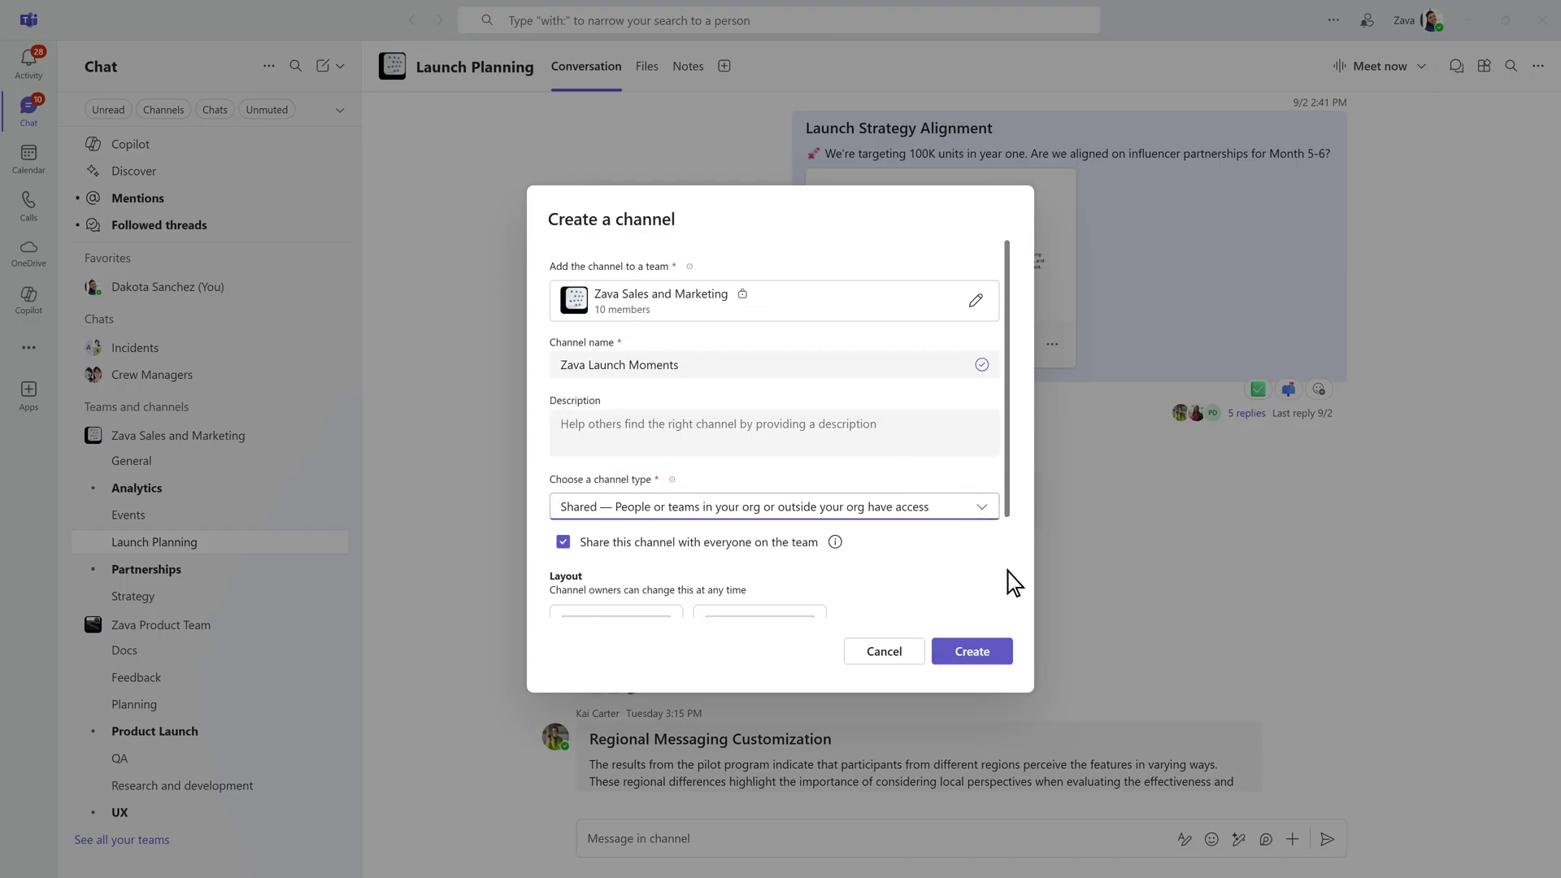
pyautogui.scroll(-2, 1013, 583)
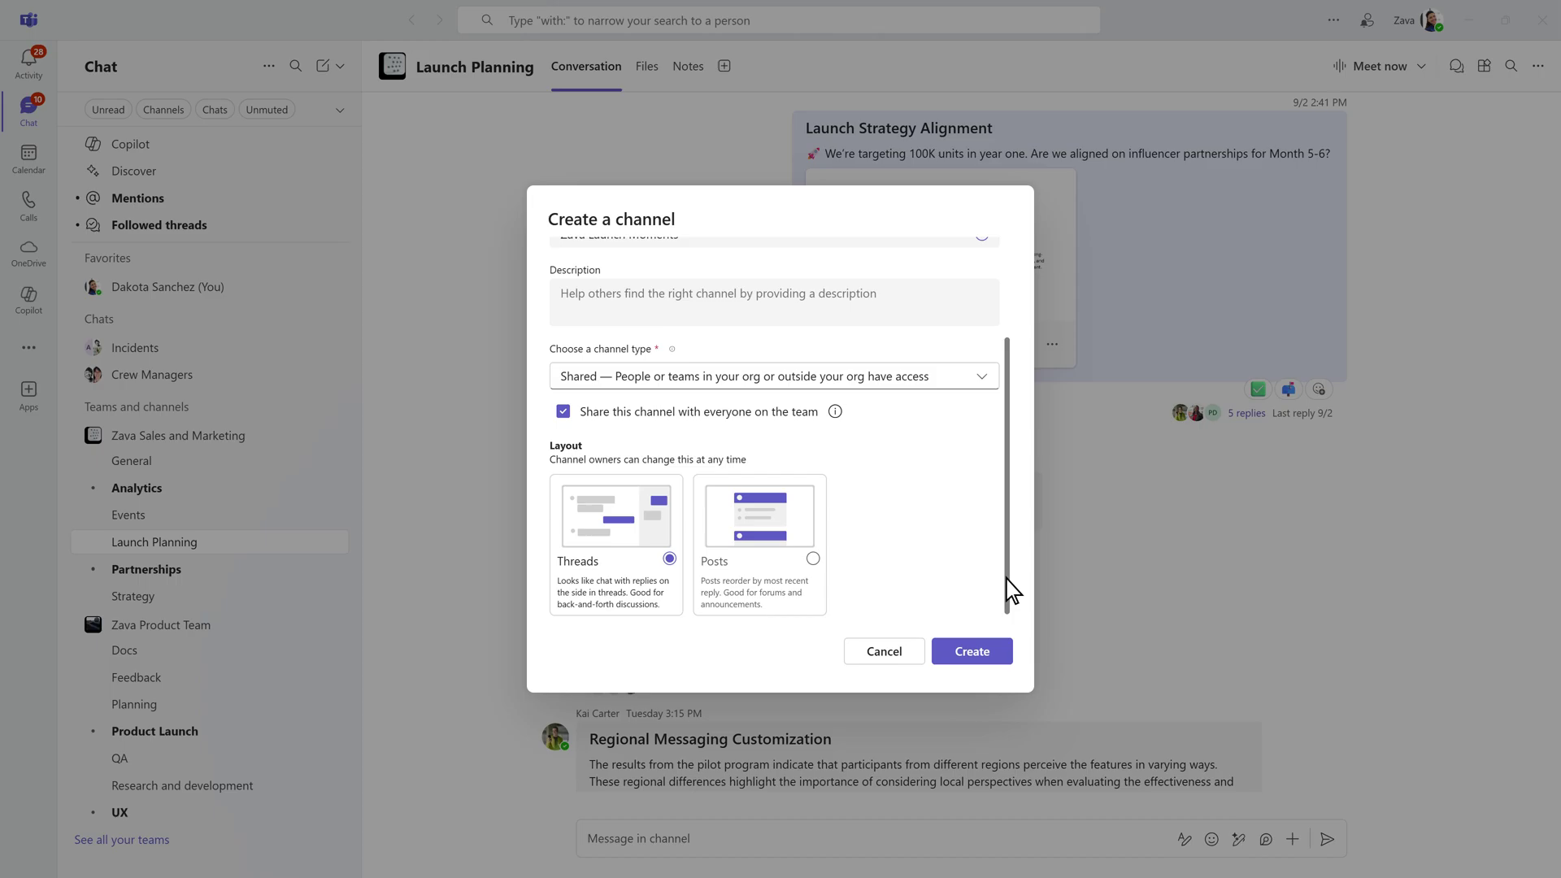
# - Create the Zava Launch Moments channel and show it in Favorites
pyautogui.click(992, 657)
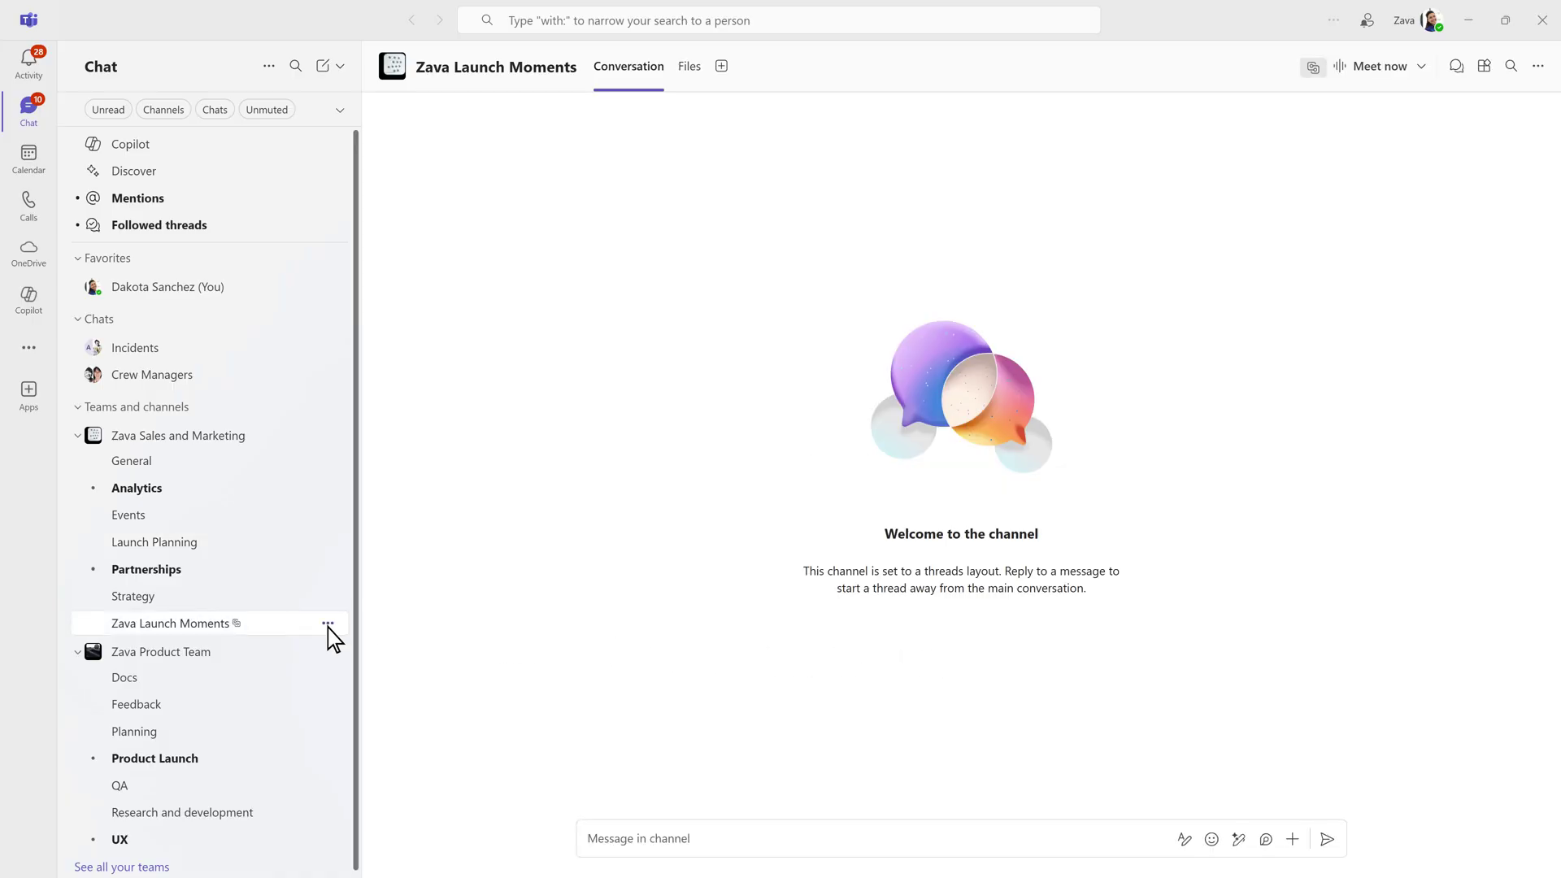
pyautogui.click(328, 623)
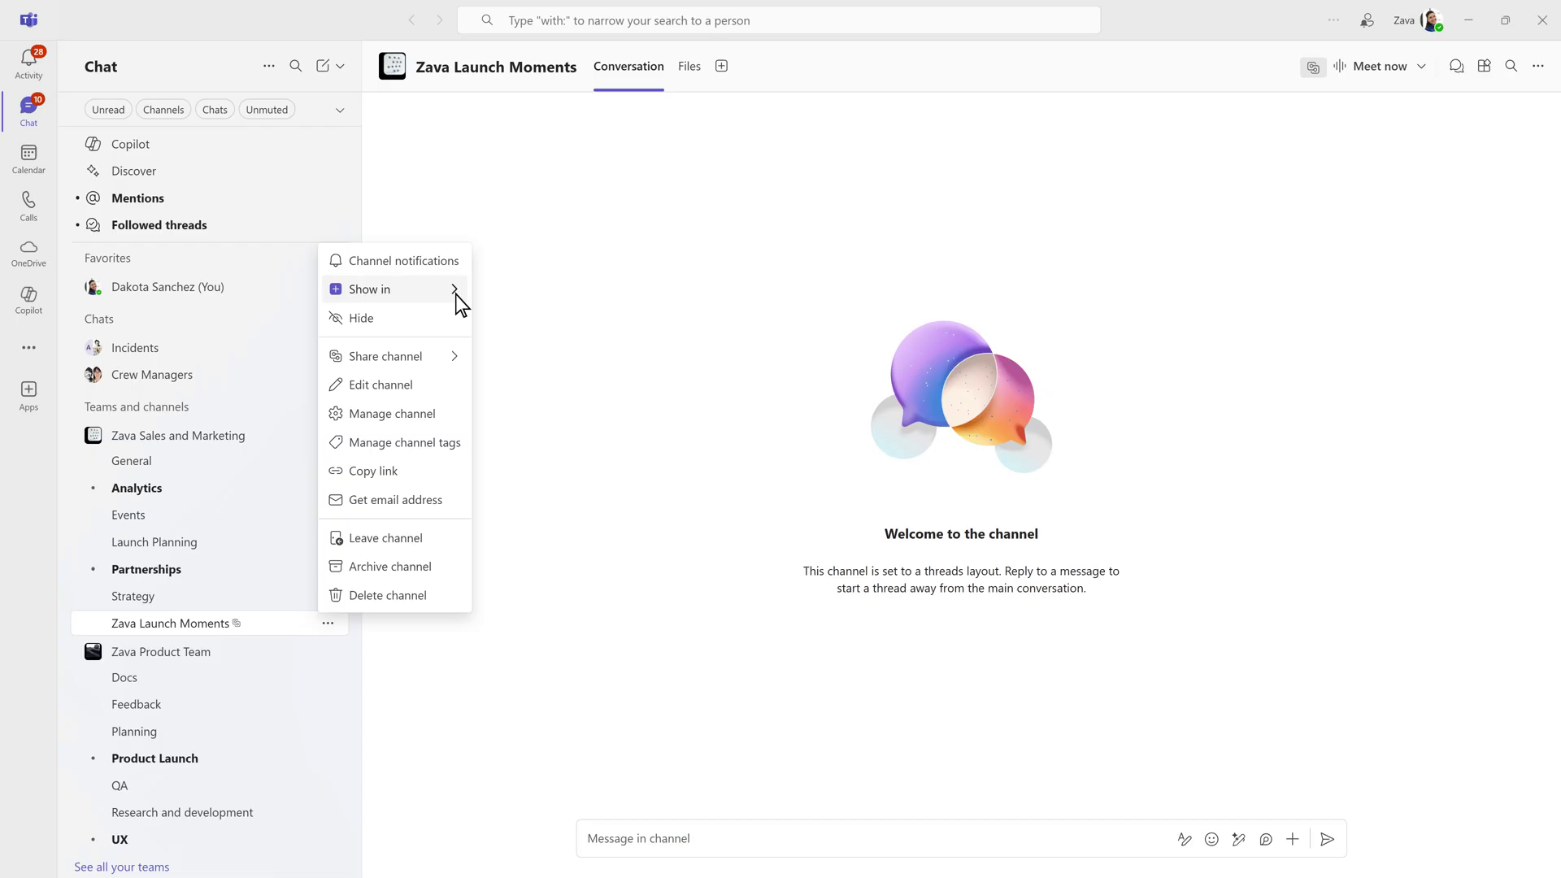
pyautogui.moveTo(370, 290)
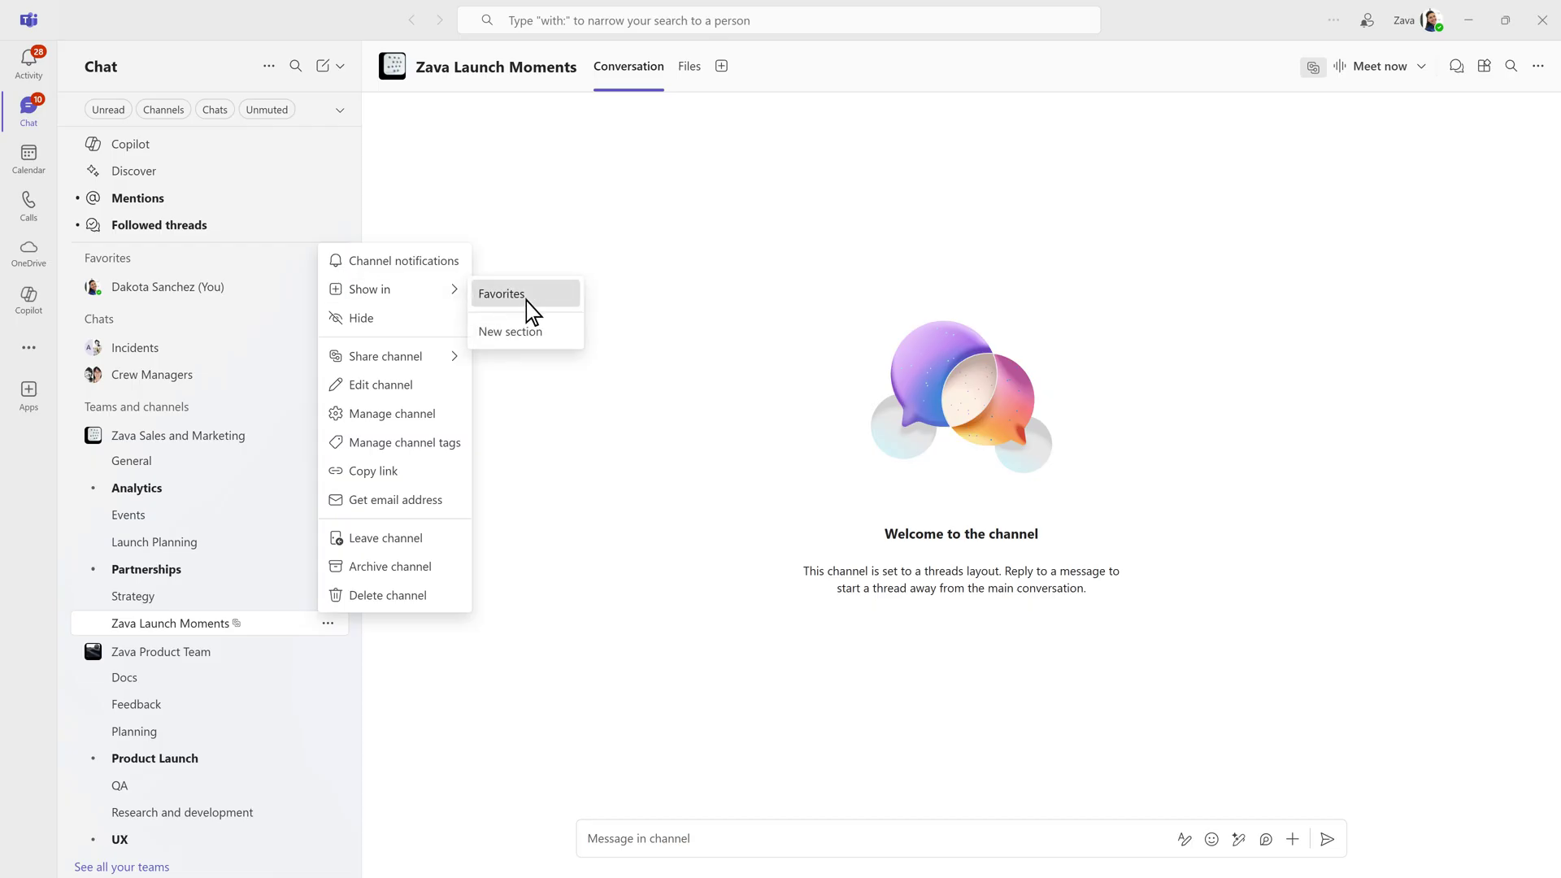
pyautogui.click(526, 302)
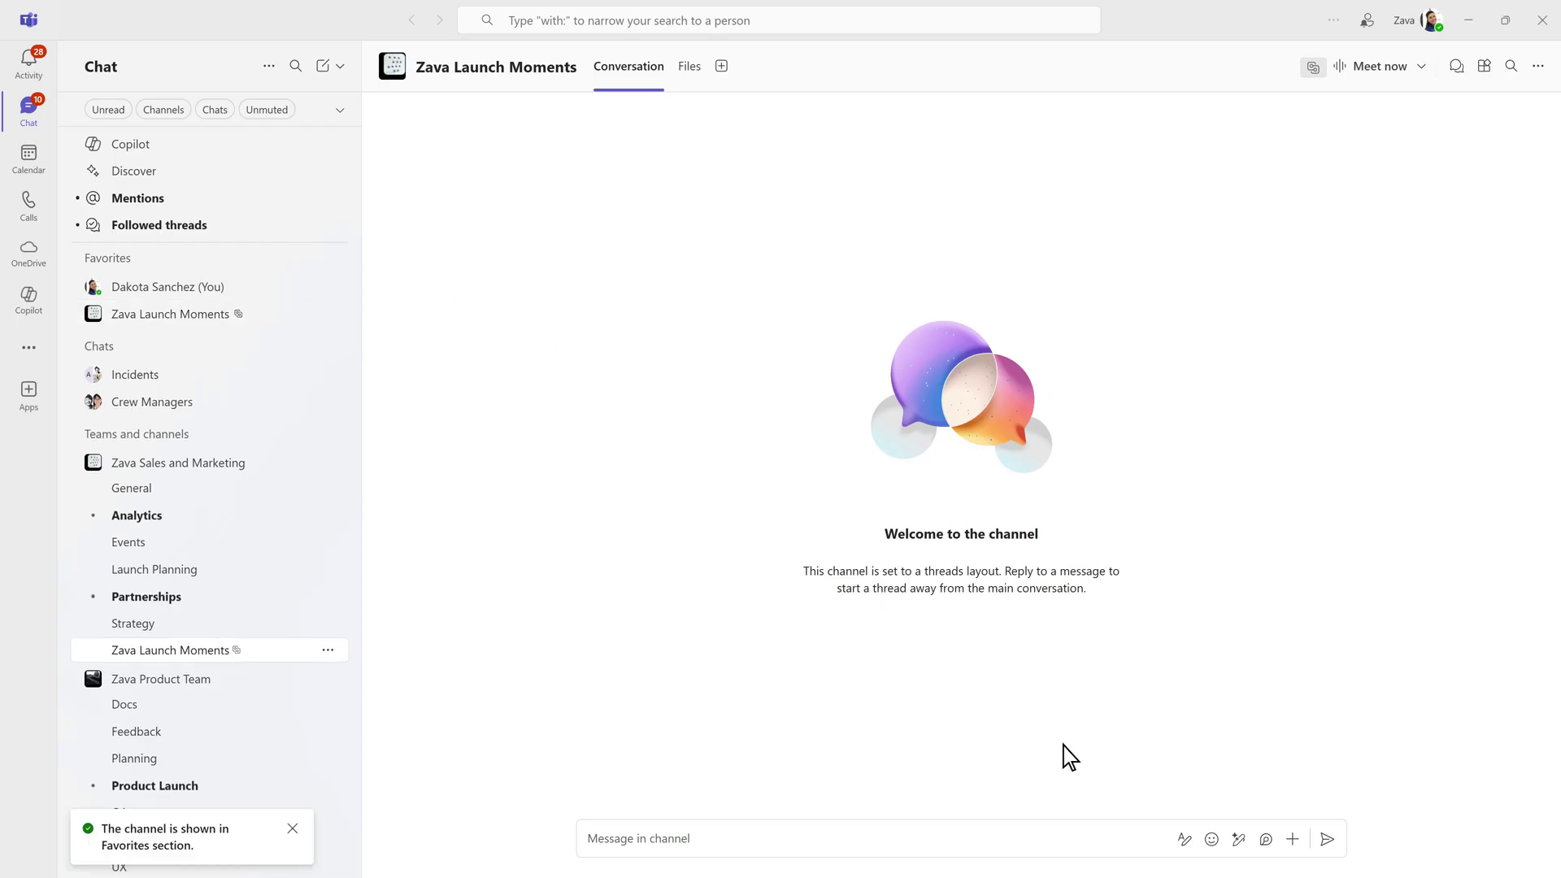
# - Post 'Welcome to Zava Launch Moments!' as the subject, with a message body and GIF
pyautogui.click(1184, 840)
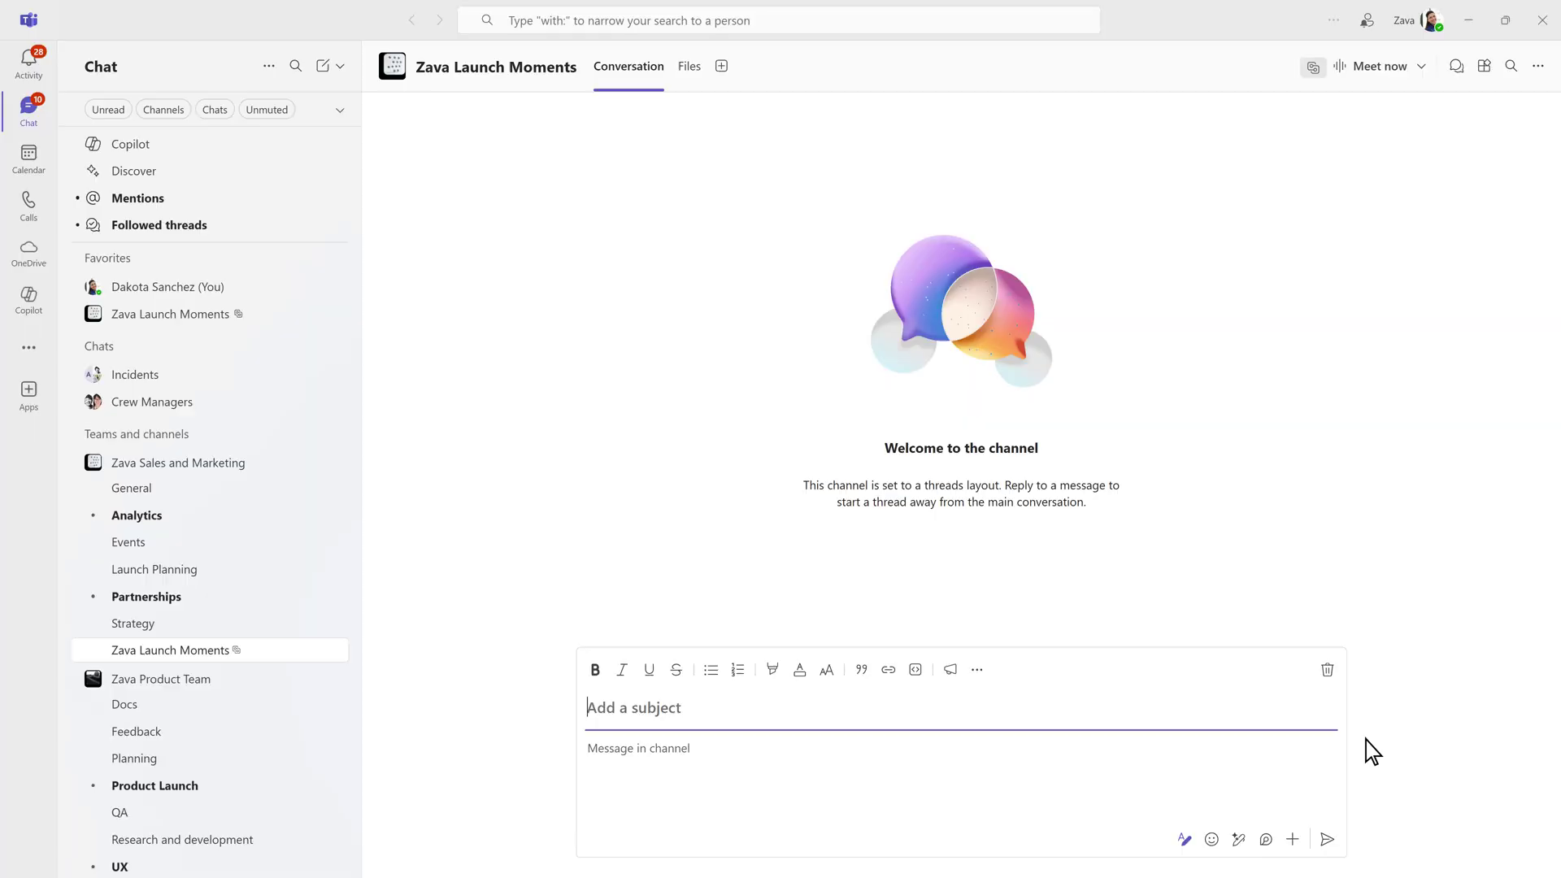
pyautogui.write('🎉 Welcome to Zava Launch Moments!')
pyautogui.press('Tab')
pyautogui.write("Hey team! Super excited to kick off this new space 🎯 Zava Launch Moments is where we'll celebrate key milestones, share creative ideas, and track the energy around Zava's launch journey. From campaign wins to event highlights, this is your go-to spot for all things launch-related. Drop your thoughts, visuals, and updates here, let's make")
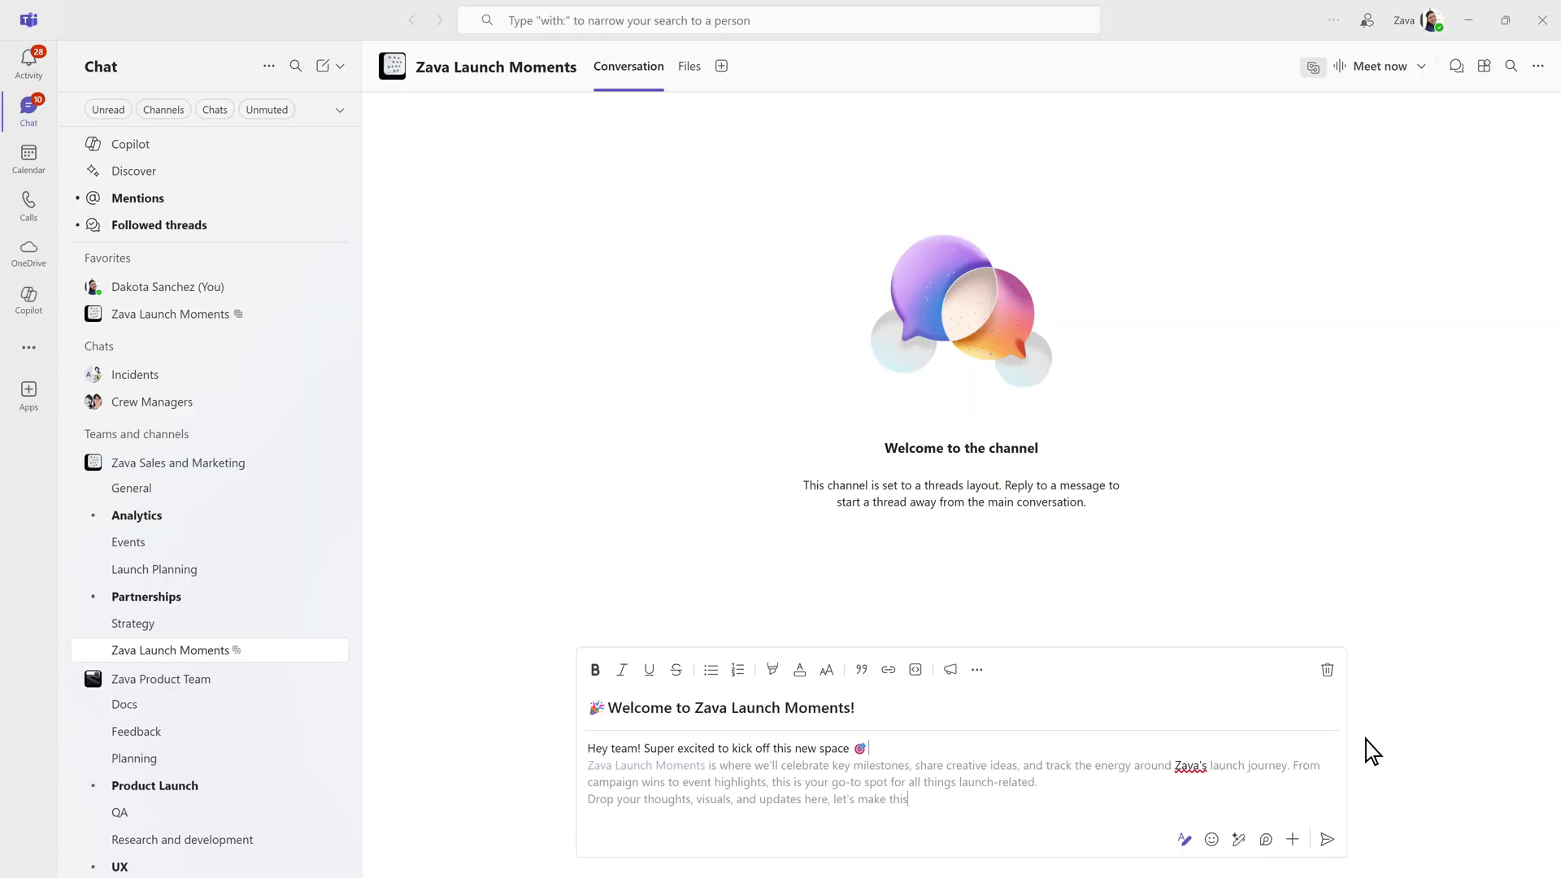
pyautogui.write(' this channel a showcase of momentum and magic! 🚀')
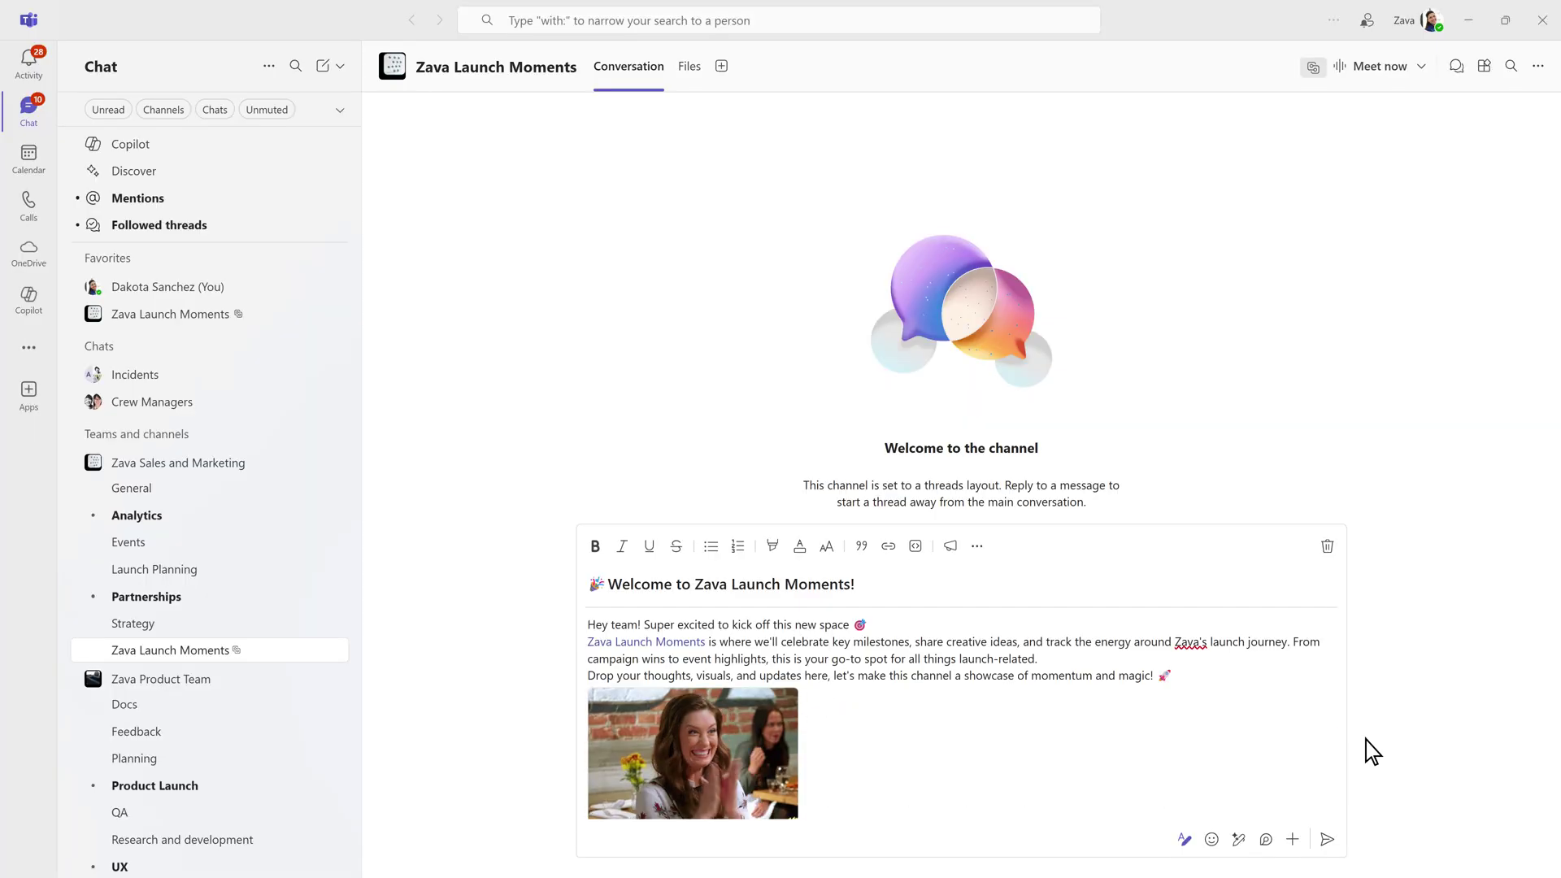
pyautogui.click(1328, 841)
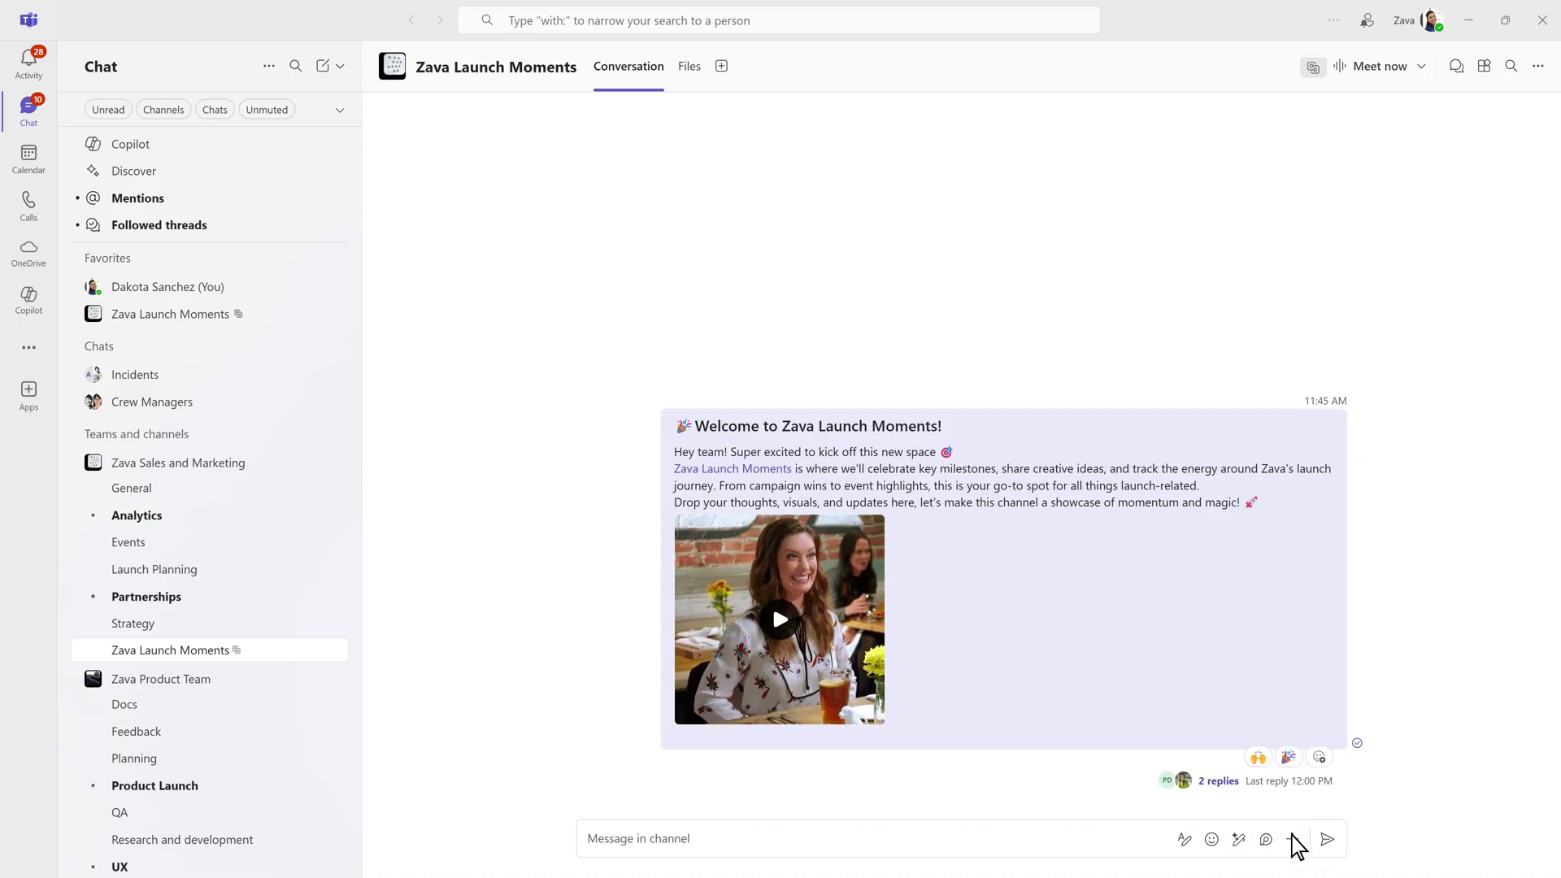
# - Change the Zava Launch Moments channel layout from threads to Posts and save
pyautogui.click(326, 650)
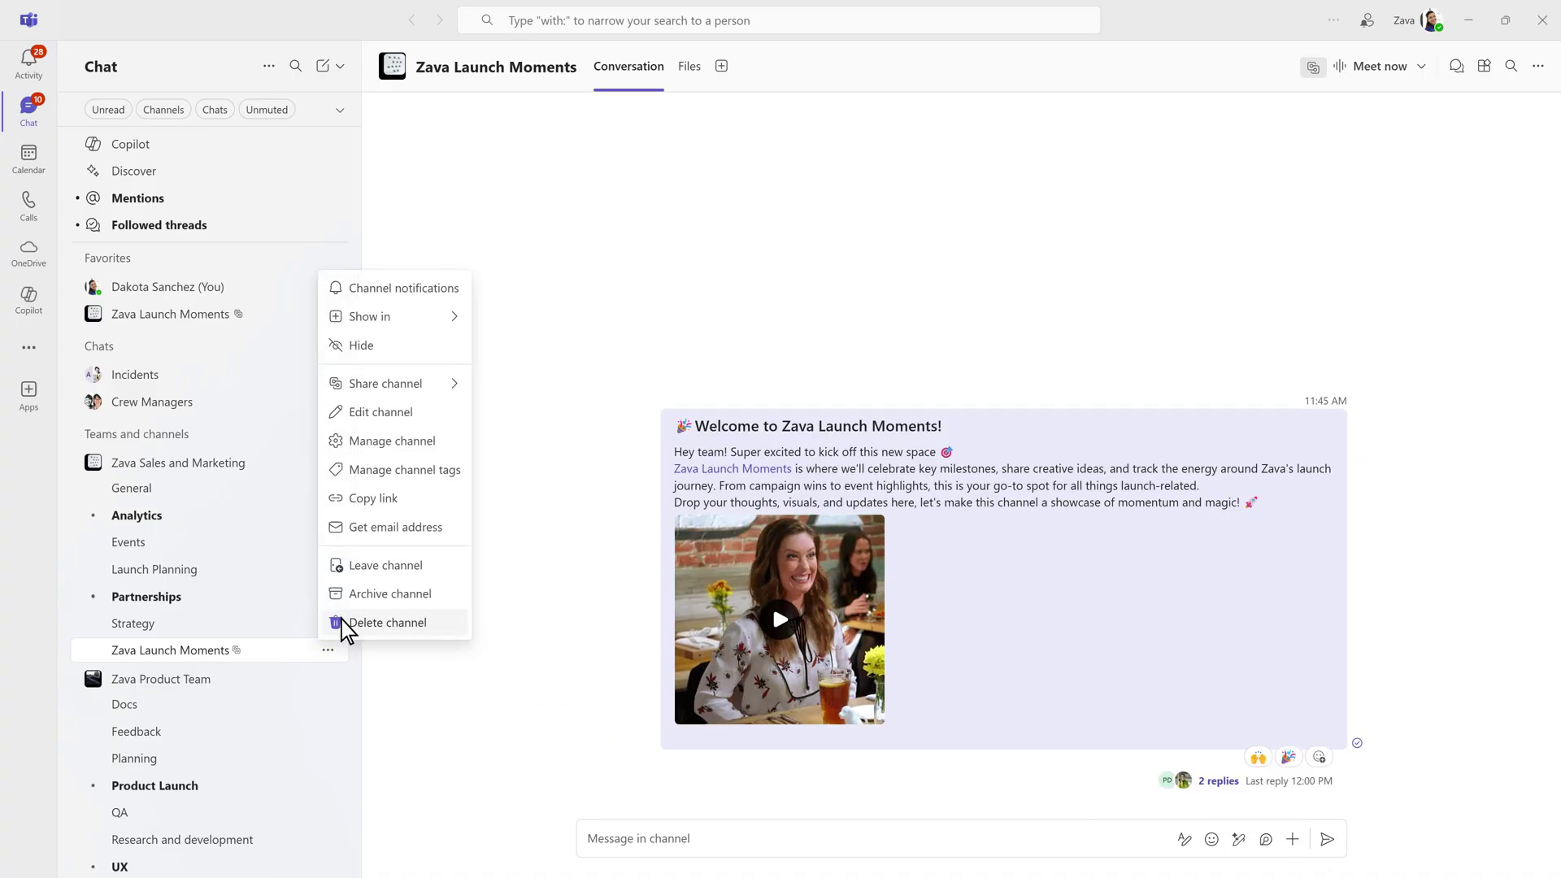
pyautogui.click(419, 413)
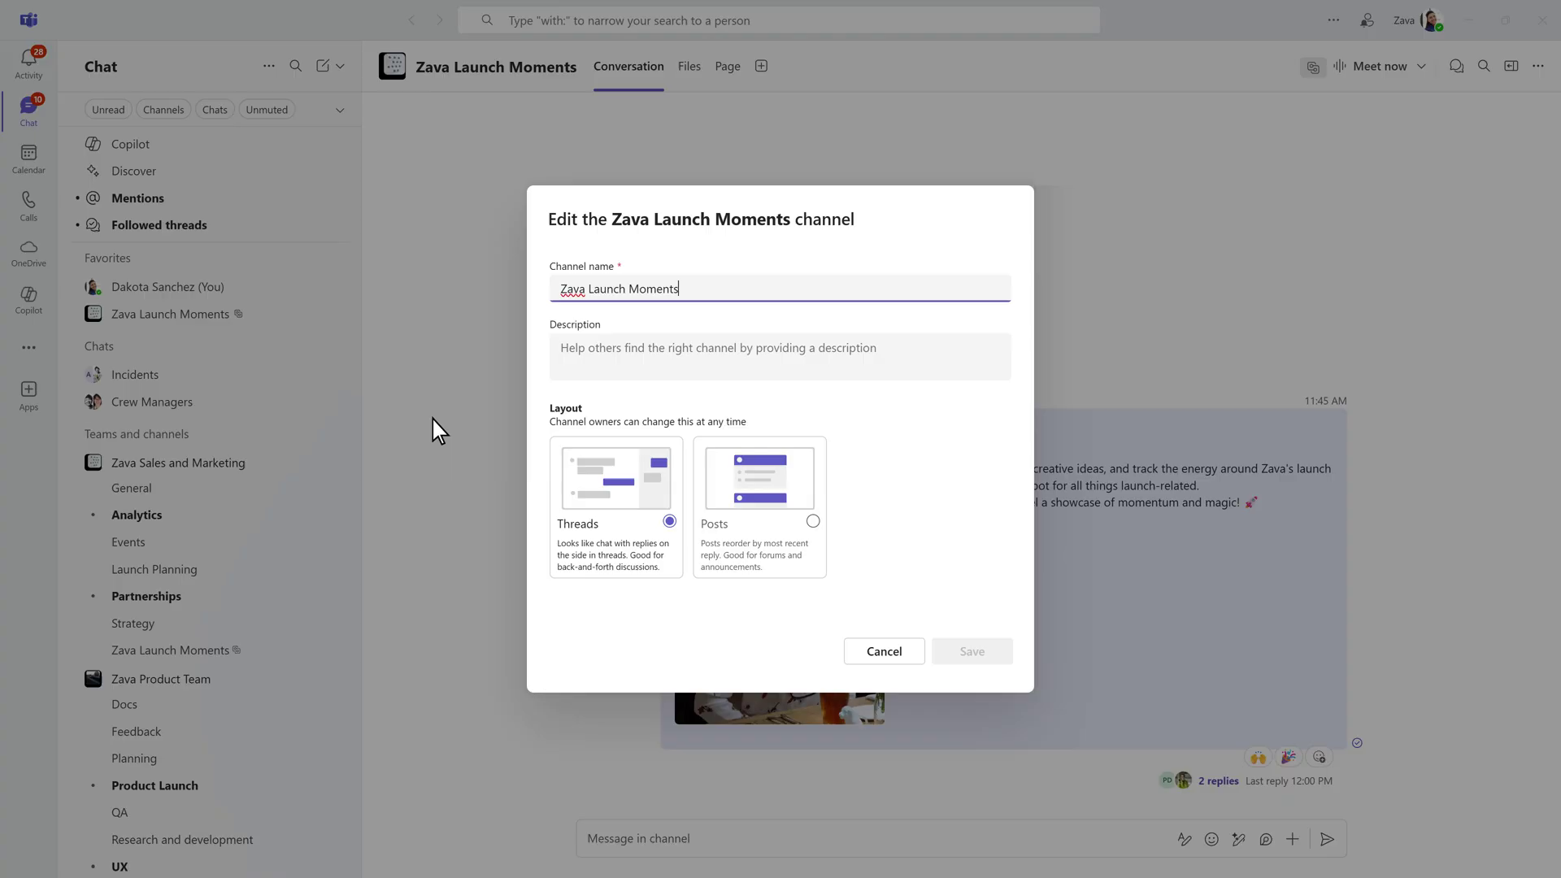
pyautogui.click(814, 523)
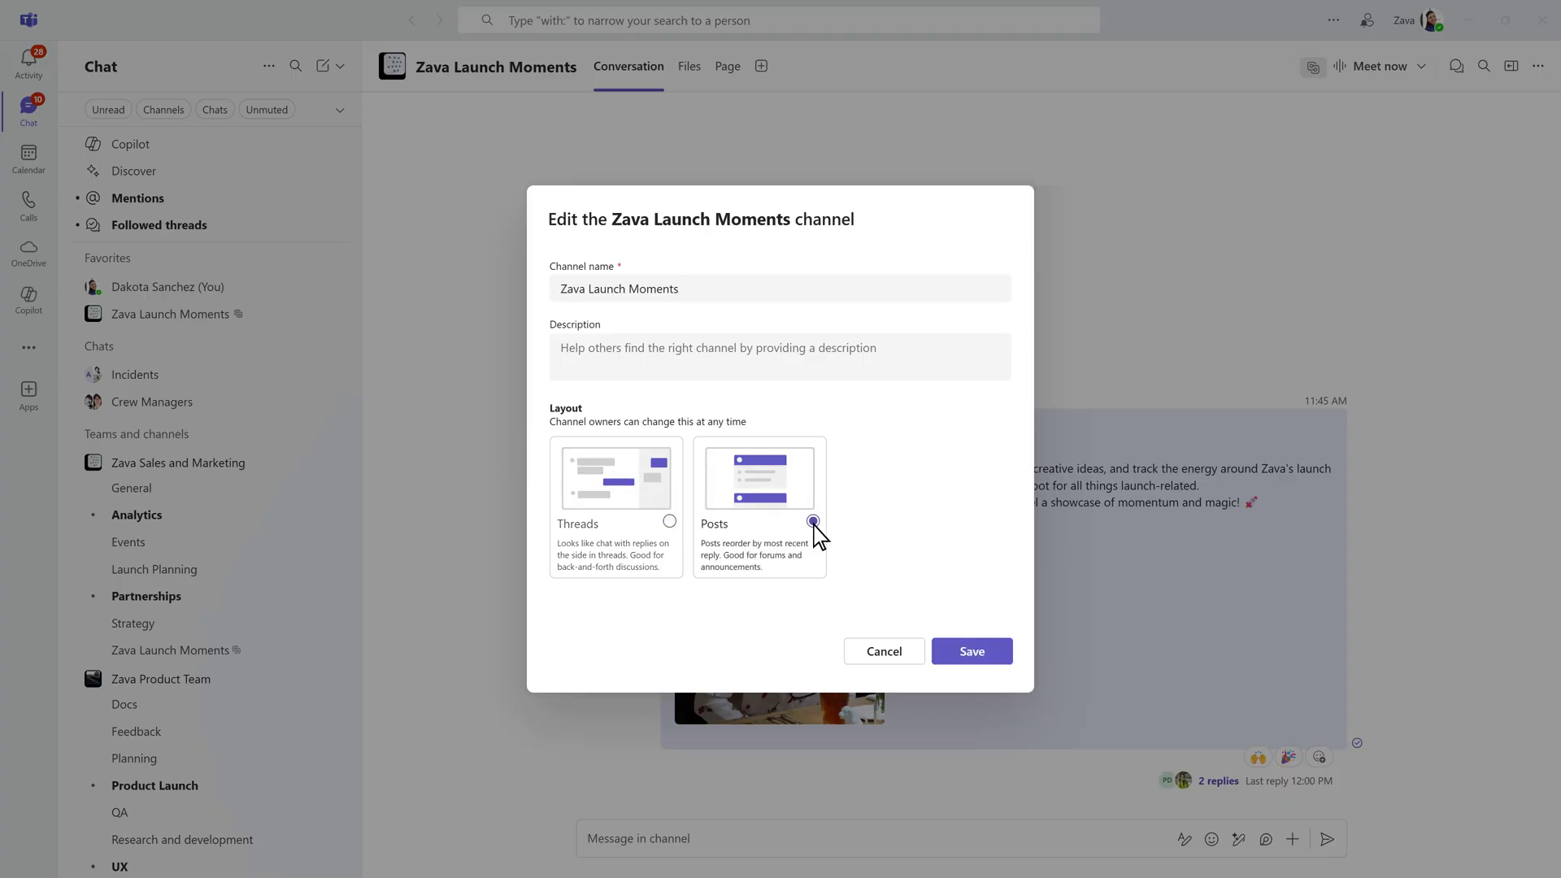
pyautogui.click(989, 660)
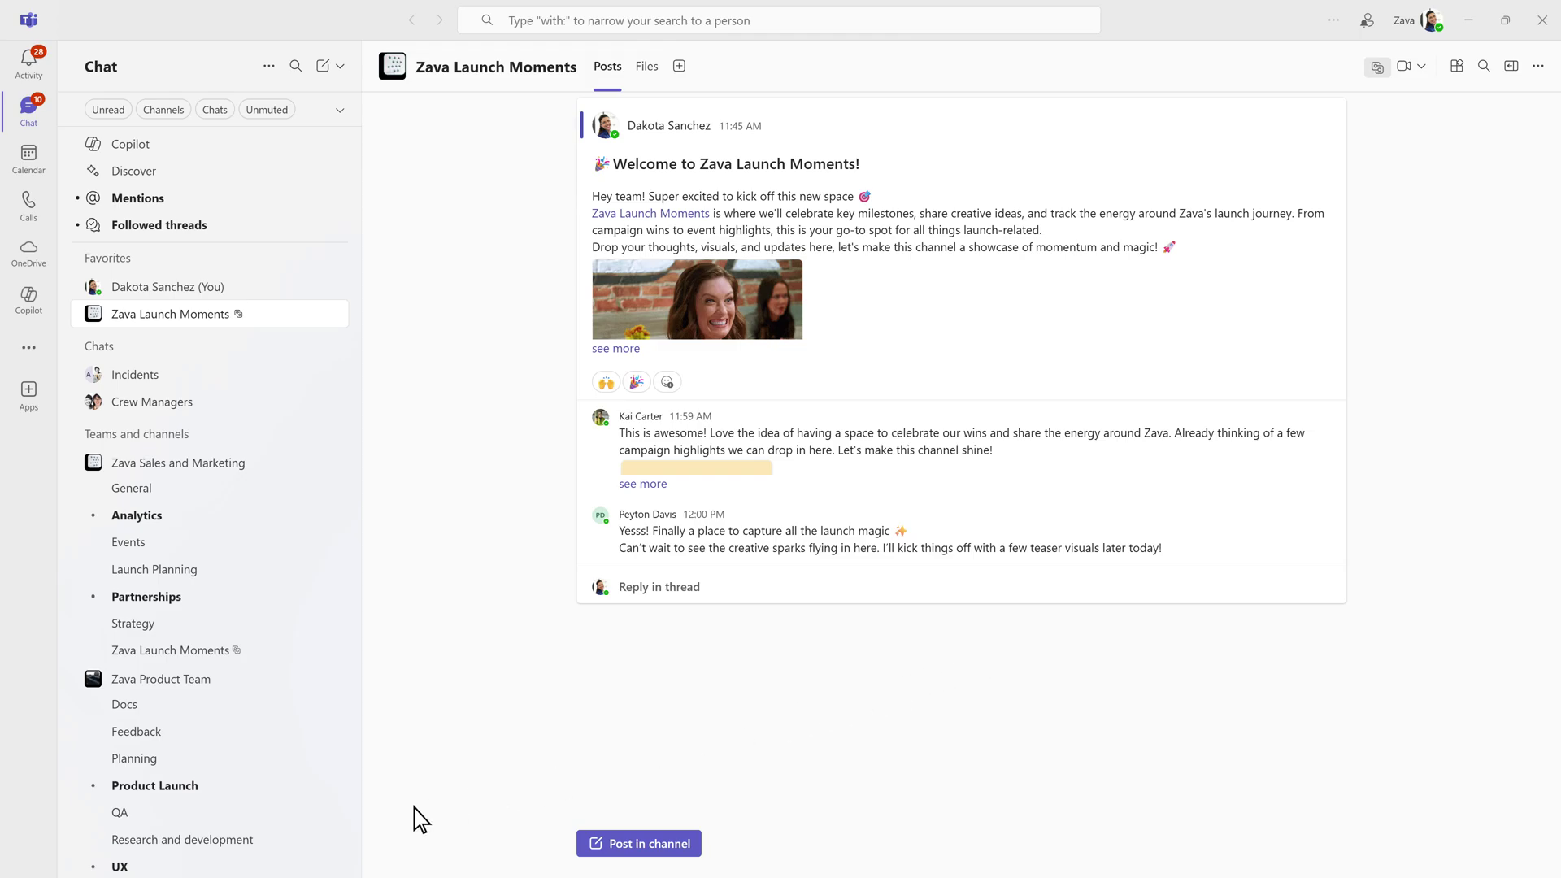
# - Open Research and development and show the 7 replies on Hardware Revision Planning
pyautogui.click(281, 842)
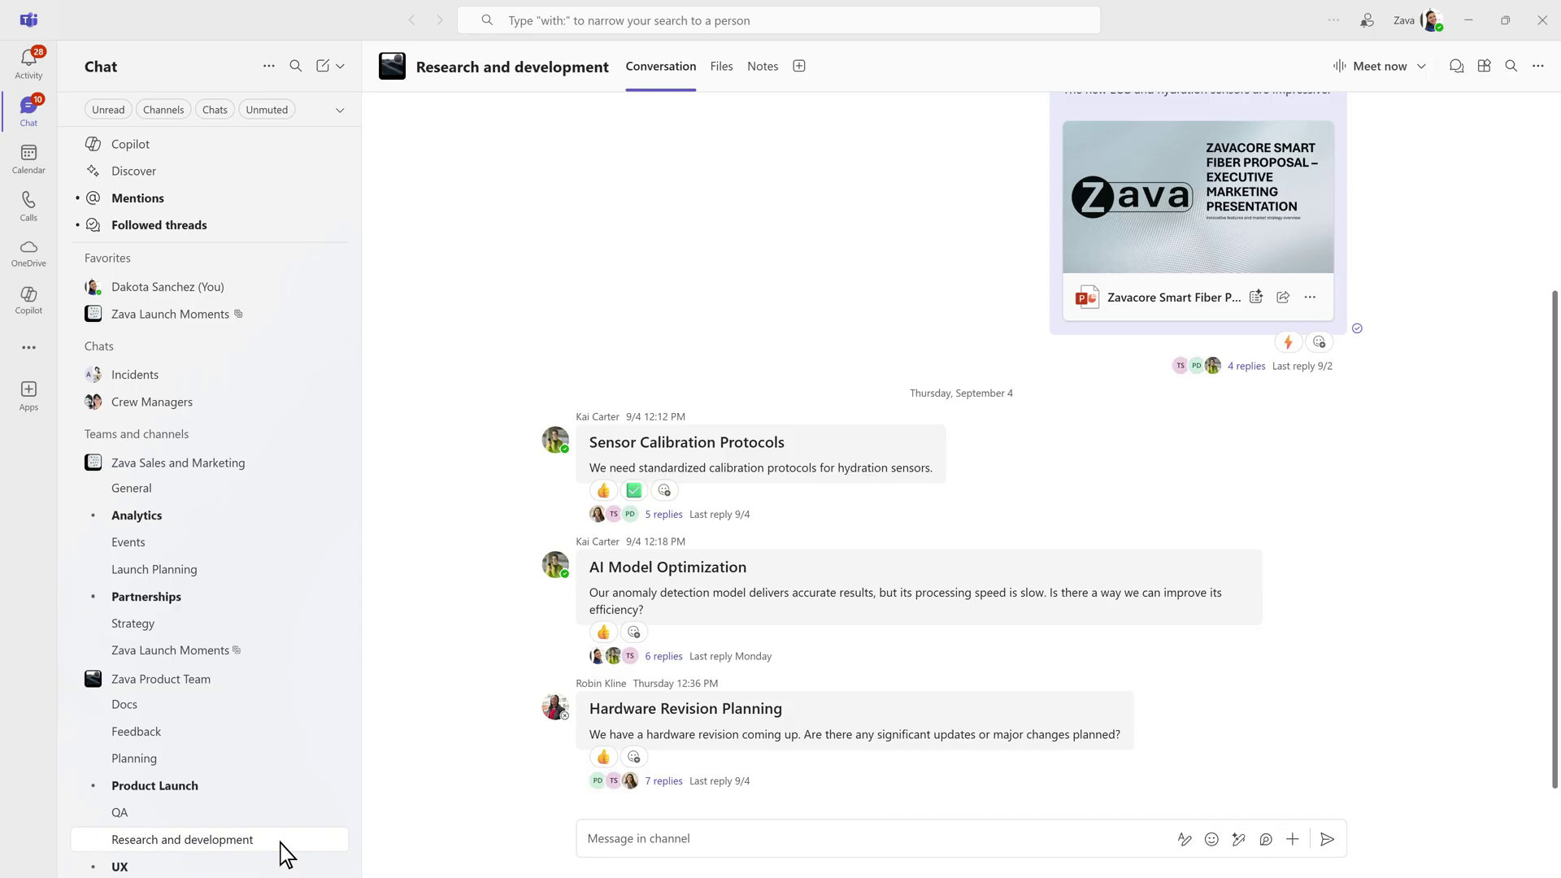
pyautogui.click(653, 784)
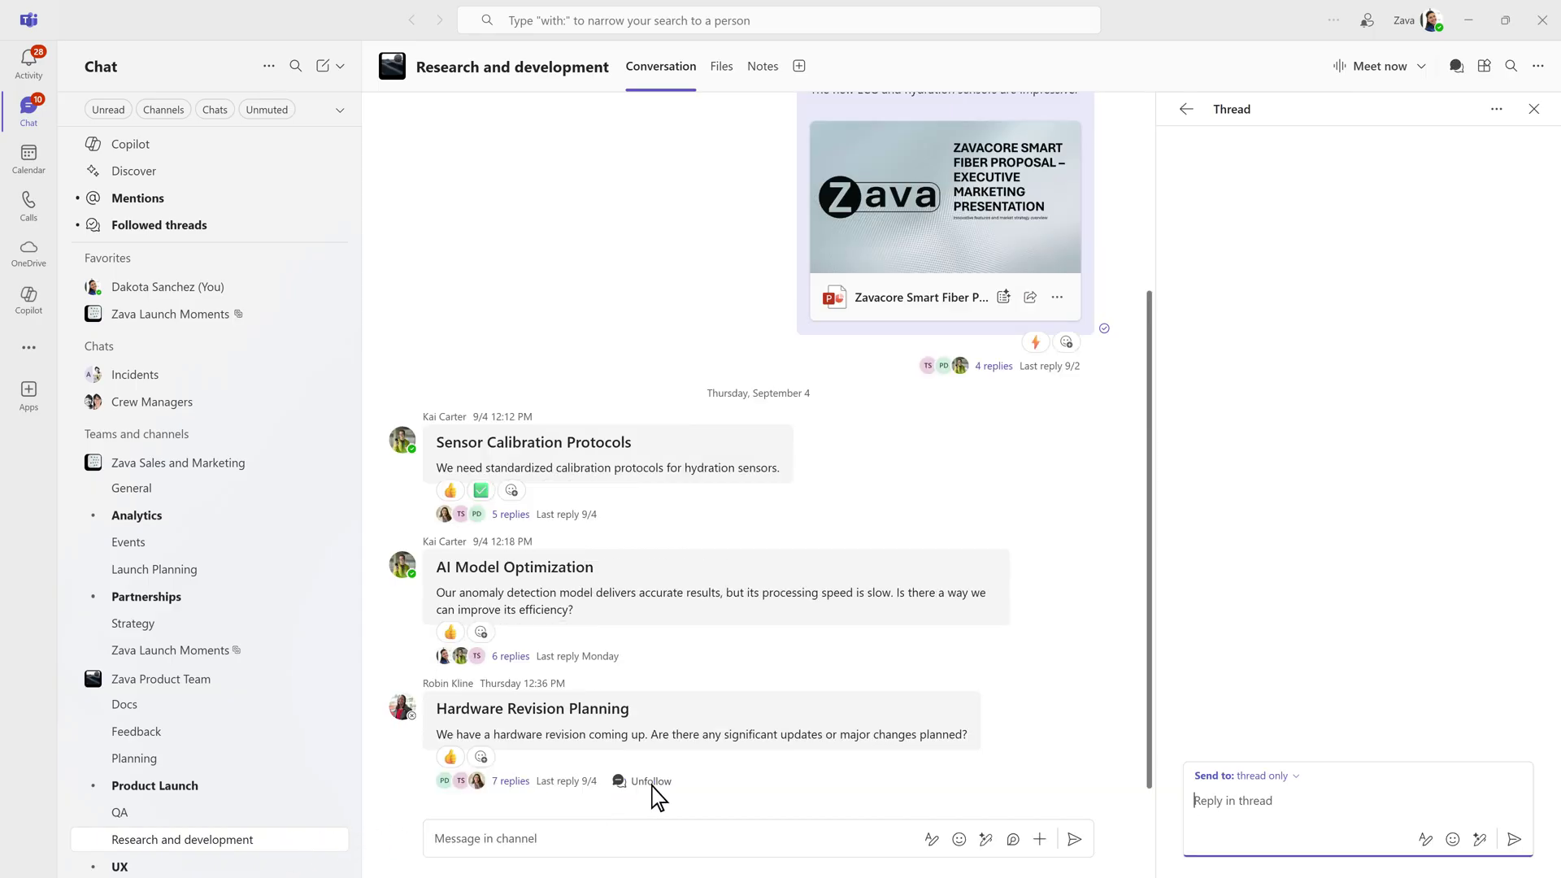